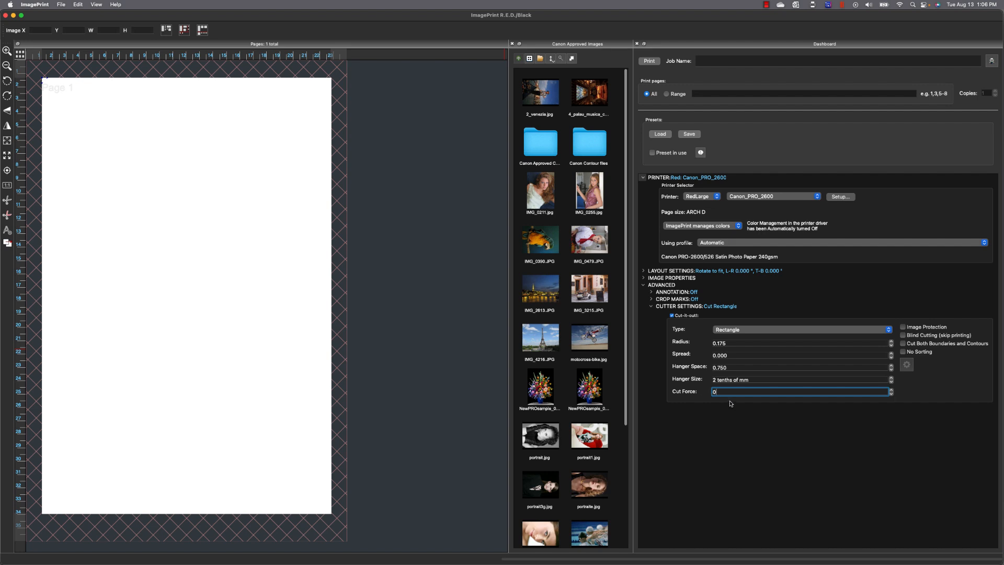
Set hanger size to 2 tenths of mm and cut force to 25 for the Graphtec CE6000.
{"action": "left_click", "coordinate": [768, 380]}
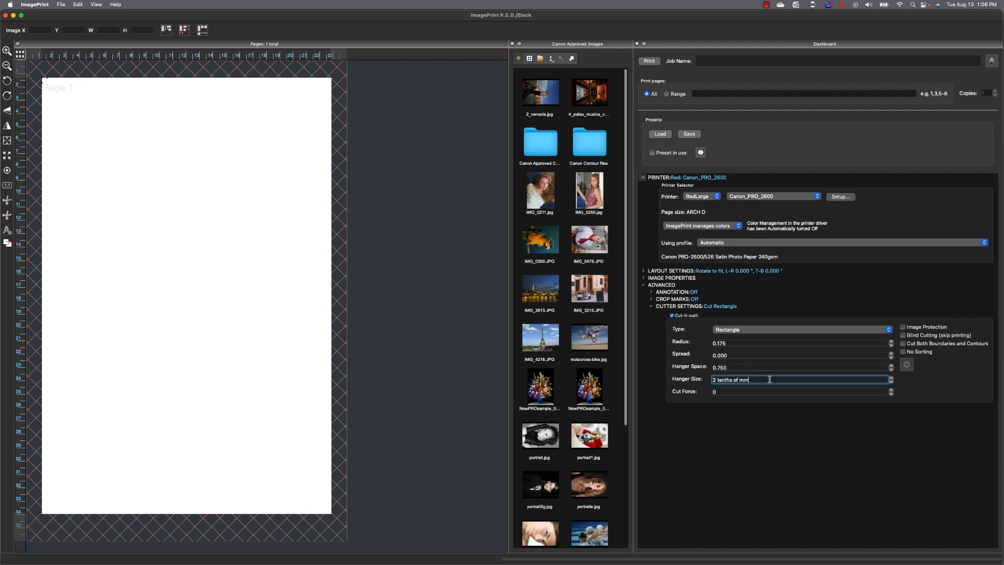
{"action": "left_click", "coordinate": [724, 392]}
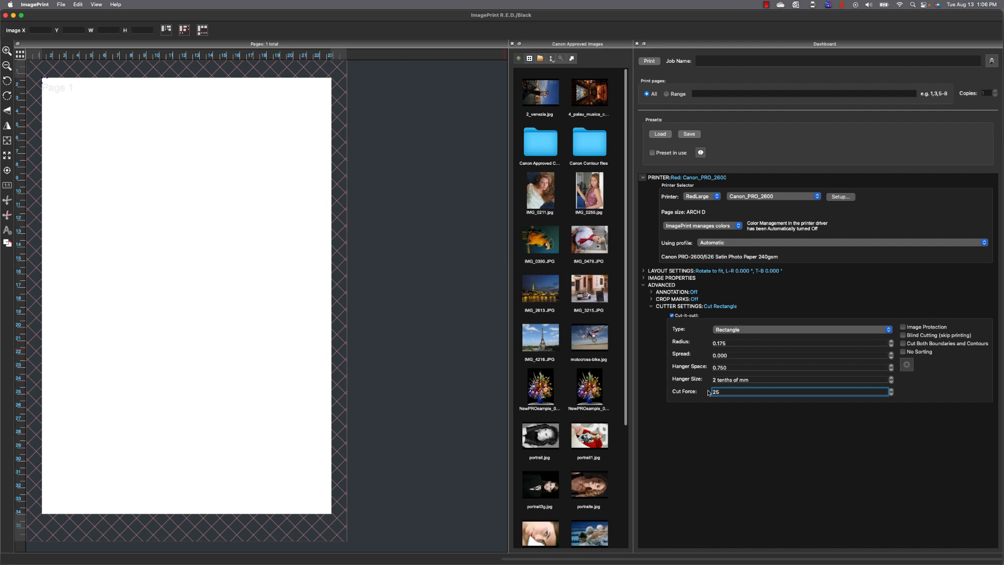
{"action": "type", "text": "25"}
{"action": "key", "text": "Return"}
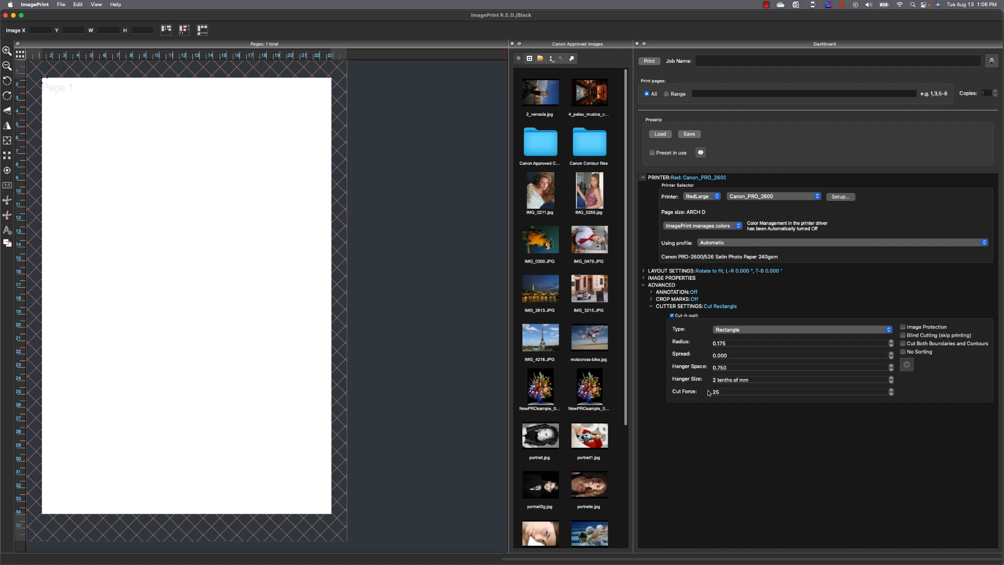
{"action": "left_click", "coordinate": [907, 365]}
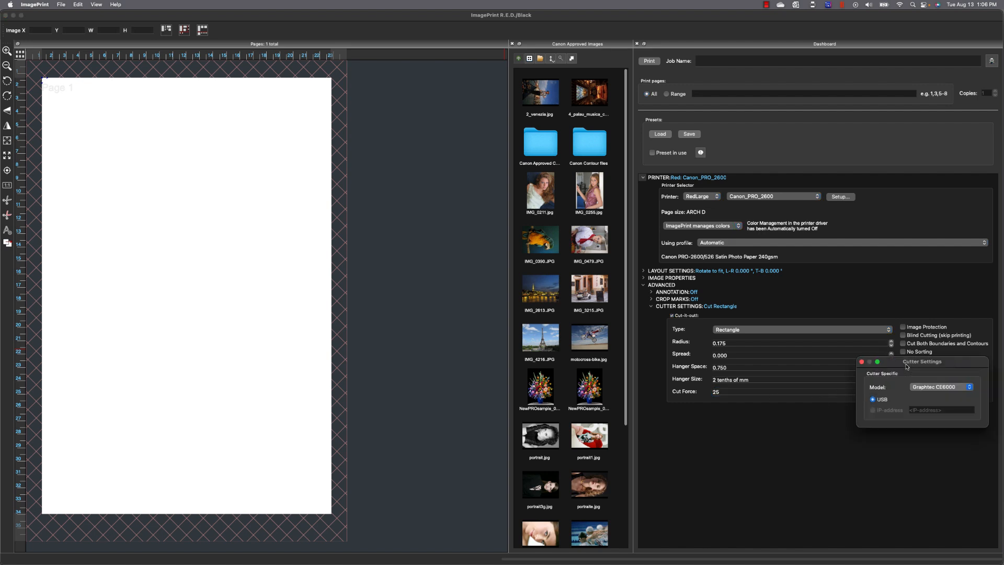
{"action": "left_click", "coordinate": [924, 387]}
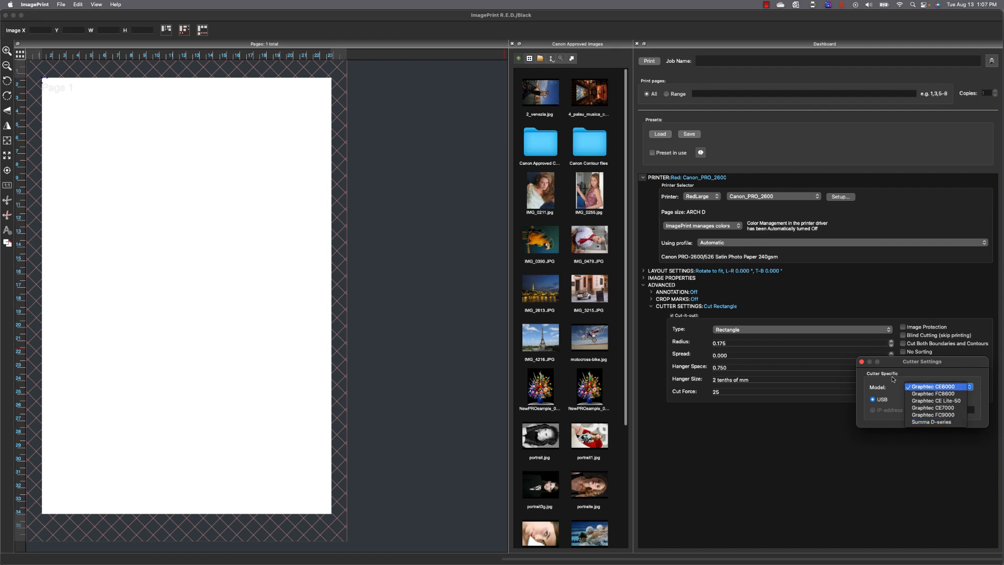
{"action": "left_click", "coordinate": [862, 362]}
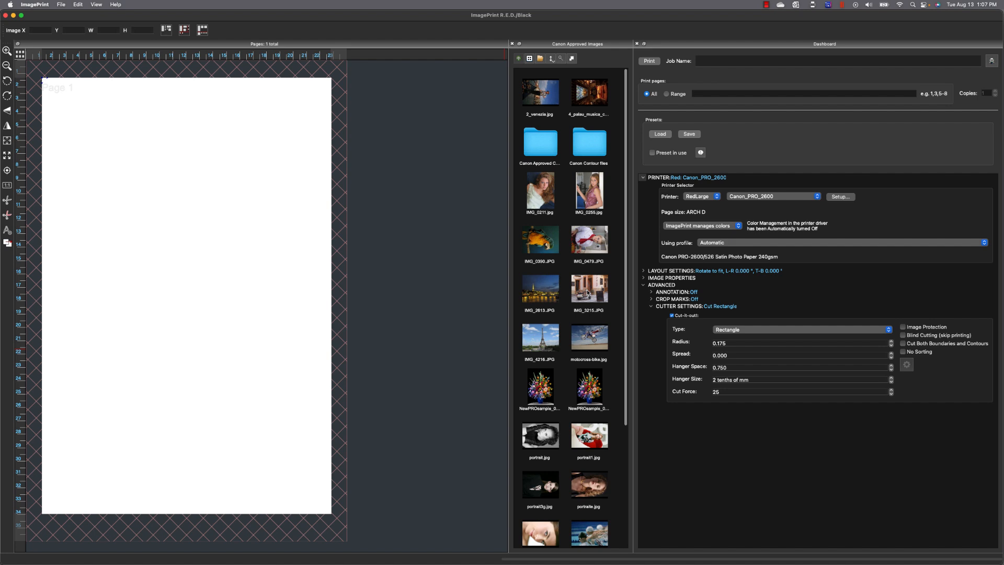
Place IMG_0211 on the page and resize it to about 8.12 × 10.82.
{"action": "left_click_drag", "start_coordinate": [539, 191], "coordinate": [242, 200]}
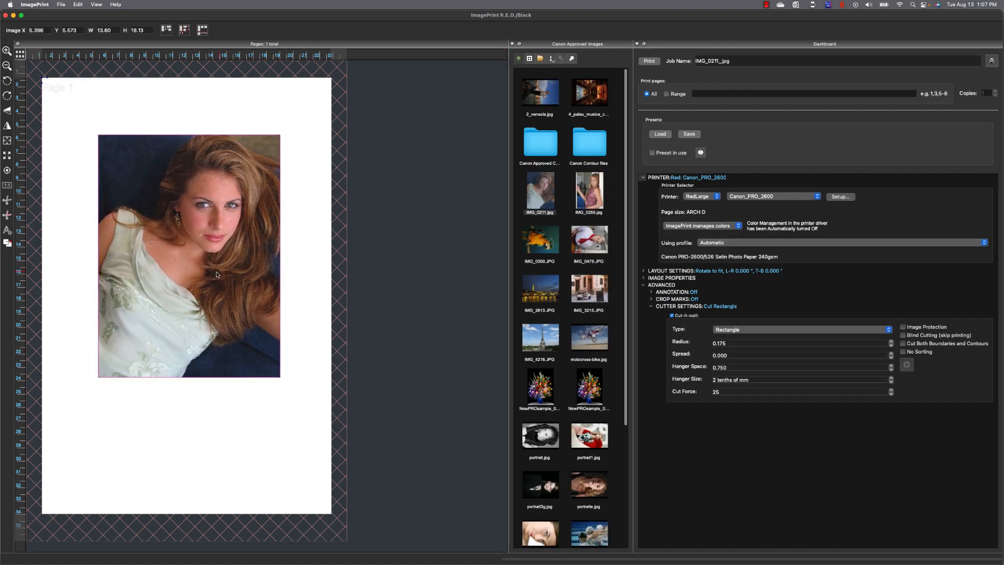
{"action": "left_click_drag", "start_coordinate": [217, 272], "coordinate": [204, 275]}
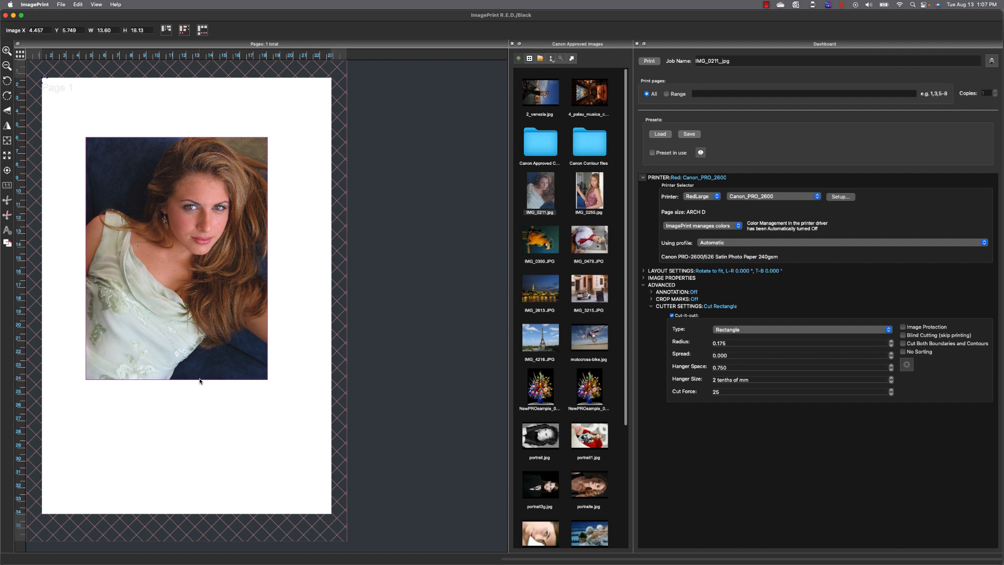
{"action": "left_click_drag", "start_coordinate": [200, 380], "coordinate": [222, 274]}
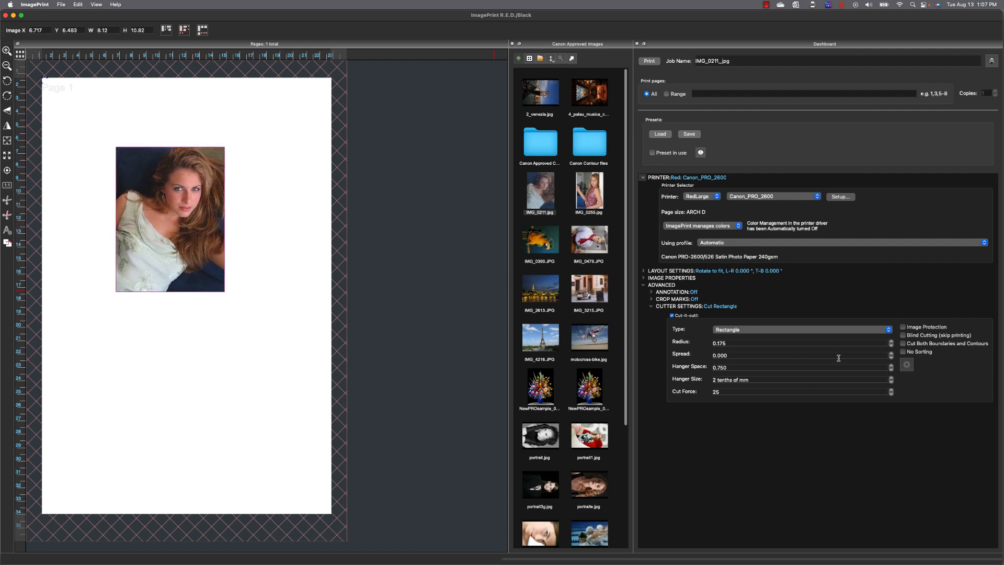
Raise Spread to 1.000, then return it to 0.000 so the cut hugs the photo edges.
{"action": "left_click", "coordinate": [892, 354]}
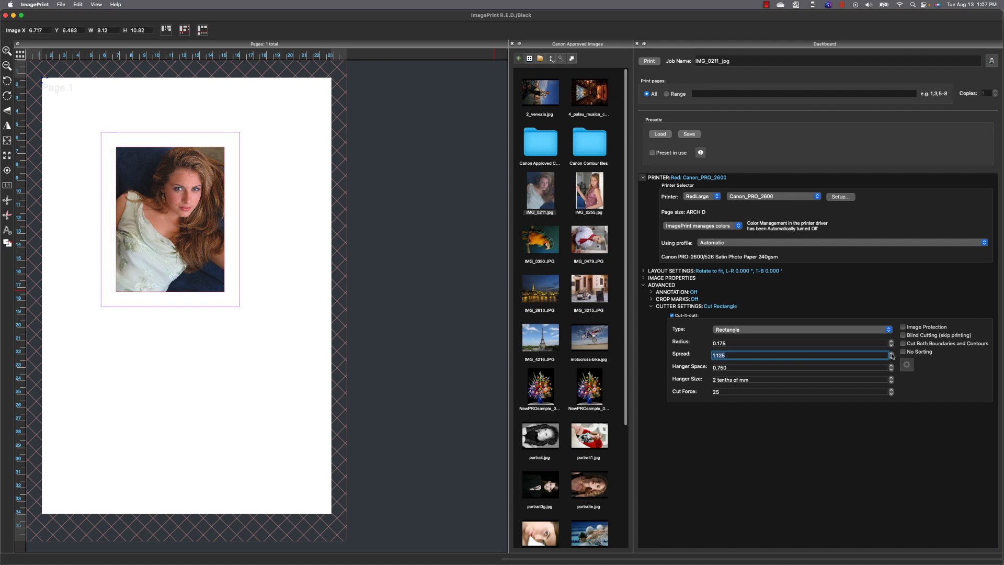
{"action": "left_click", "coordinate": [891, 357]}
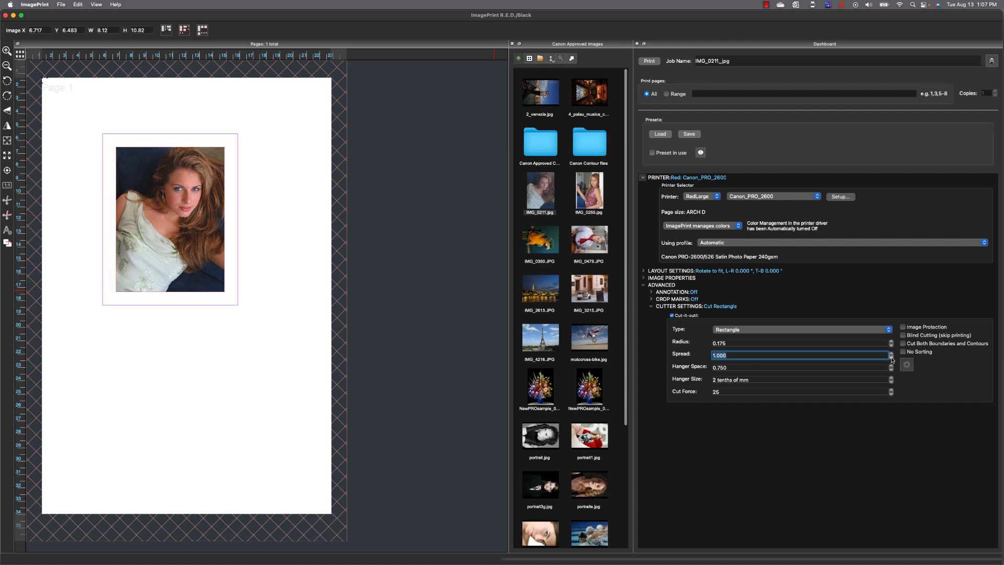
{"action": "left_click", "coordinate": [891, 358]}
{"action": "left_click", "coordinate": [891, 358]}
{"action": "left_click", "coordinate": [892, 357]}
{"action": "left_click", "coordinate": [891, 357]}
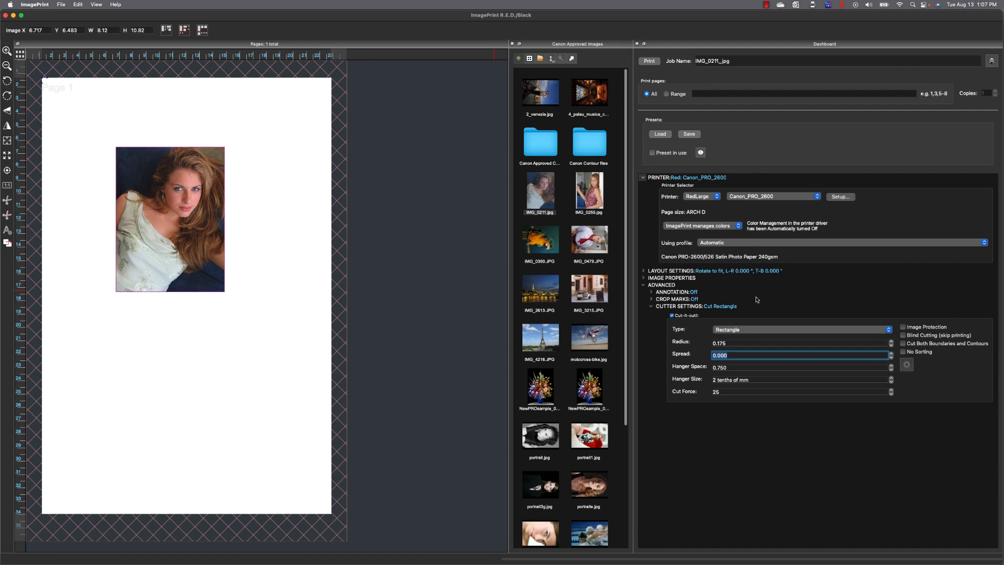
{"action": "left_click", "coordinate": [651, 300]}
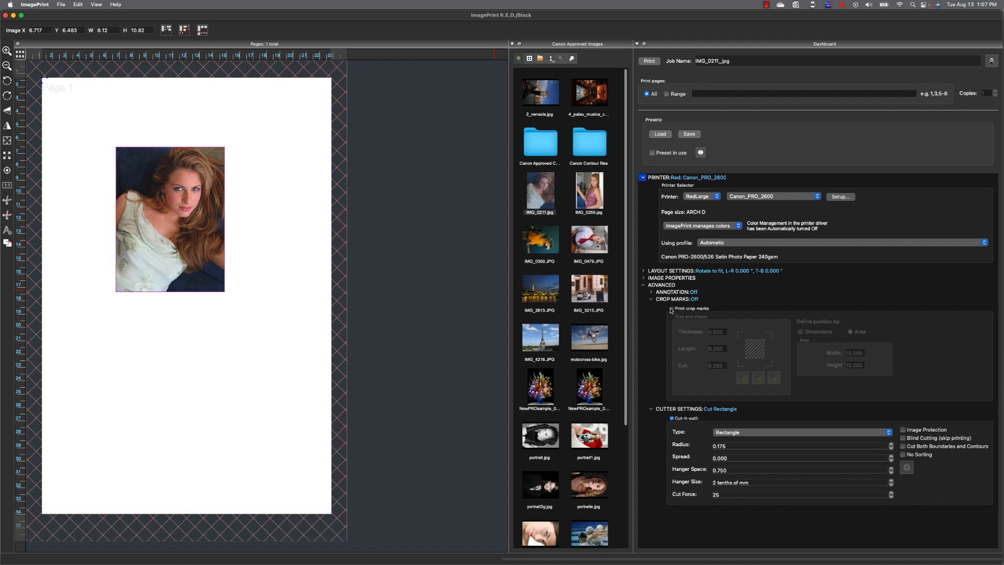
Turn on printed crop marks positioned by Dimensions, with Bottom 3 and Side .75.
{"action": "left_click", "coordinate": [673, 309]}
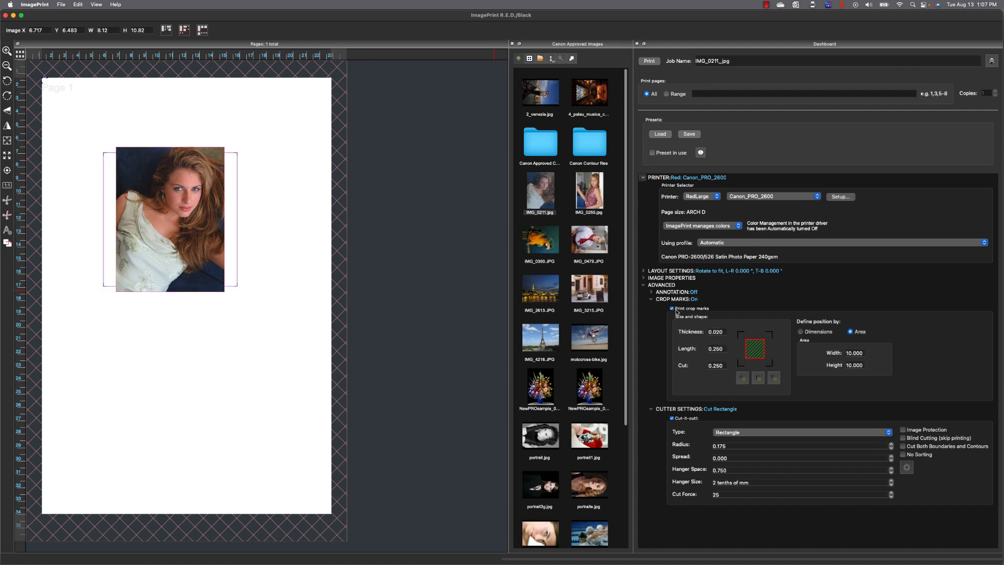
{"action": "left_click", "coordinate": [800, 332]}
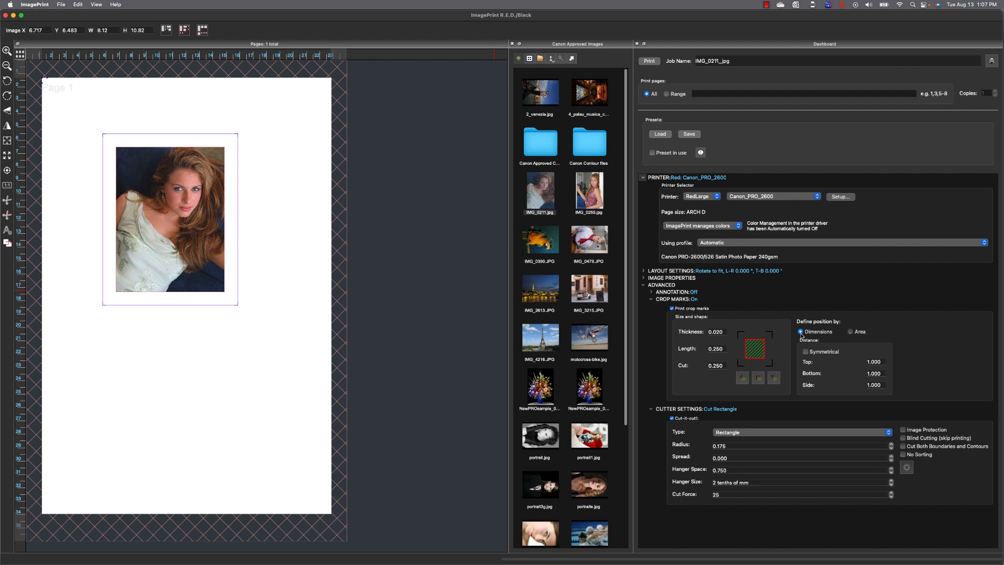
{"action": "left_click", "coordinate": [881, 374]}
{"action": "type", "text": "3"}
{"action": "key", "text": "Tab"}
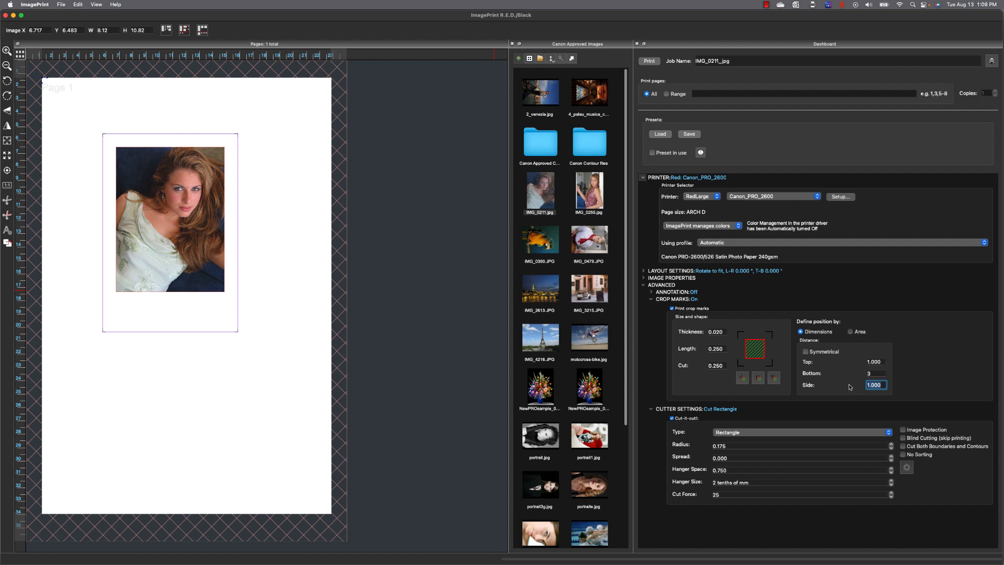
{"action": "type", "text": ".75"}
{"action": "key", "text": "Return"}
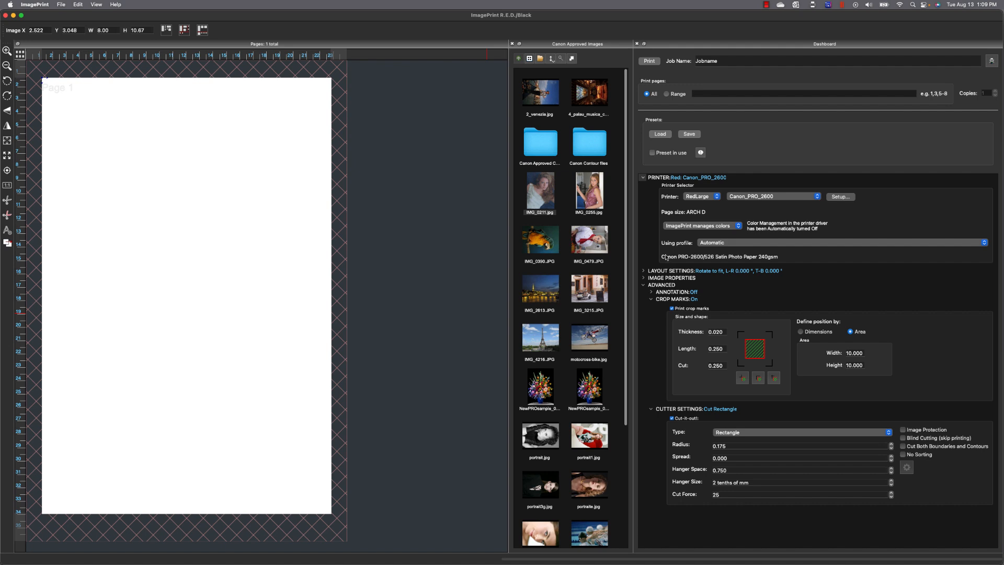
Enable a bounding-box Max Width of 8 in the layout settings.
{"action": "left_click", "coordinate": [644, 270]}
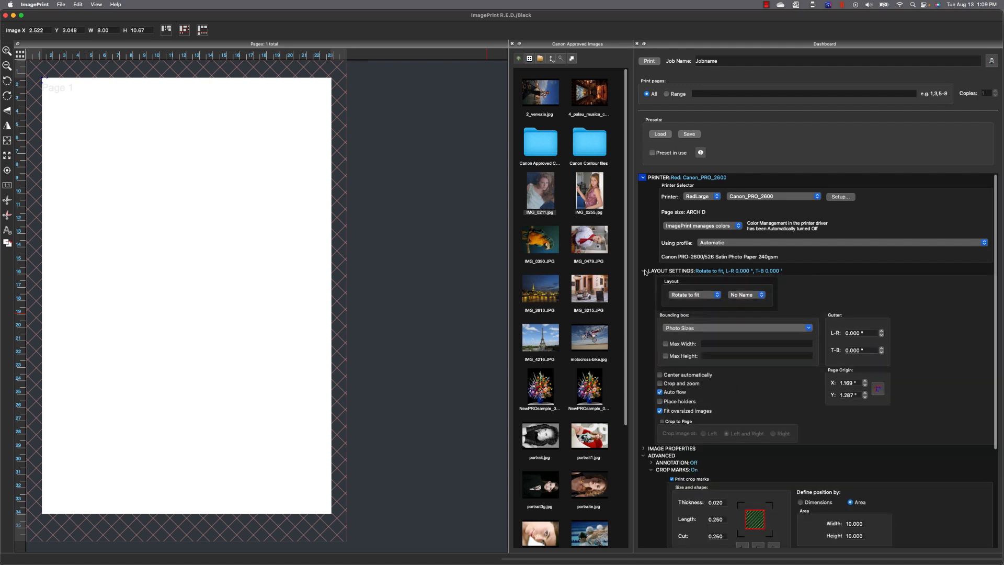
{"action": "scroll", "coordinate": [711, 286], "scroll_direction": "down", "scroll_amount": 2}
{"action": "scroll", "coordinate": [711, 286], "scroll_direction": "up", "scroll_amount": 1}
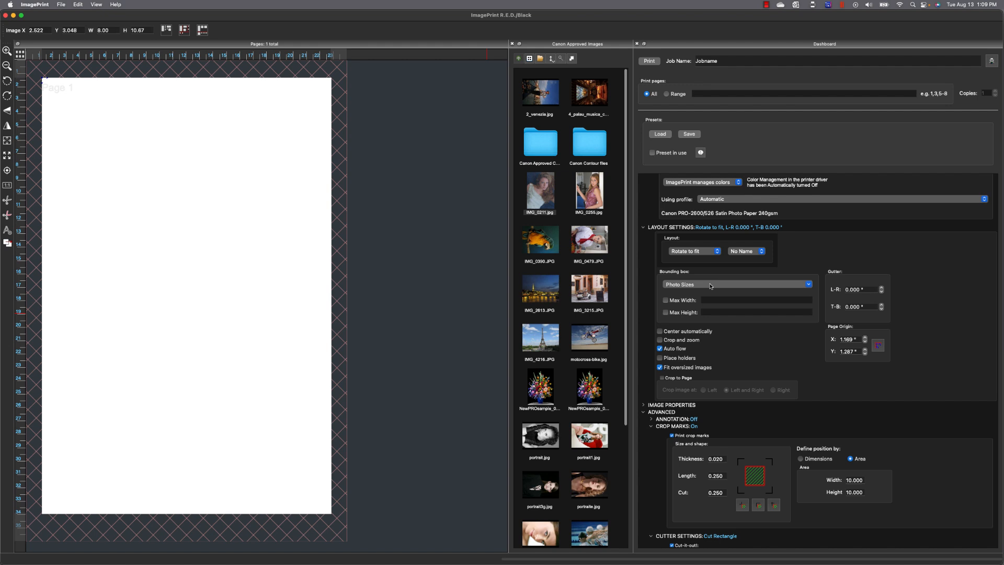
{"action": "left_click", "coordinate": [677, 301]}
{"action": "left_click", "coordinate": [712, 301]}
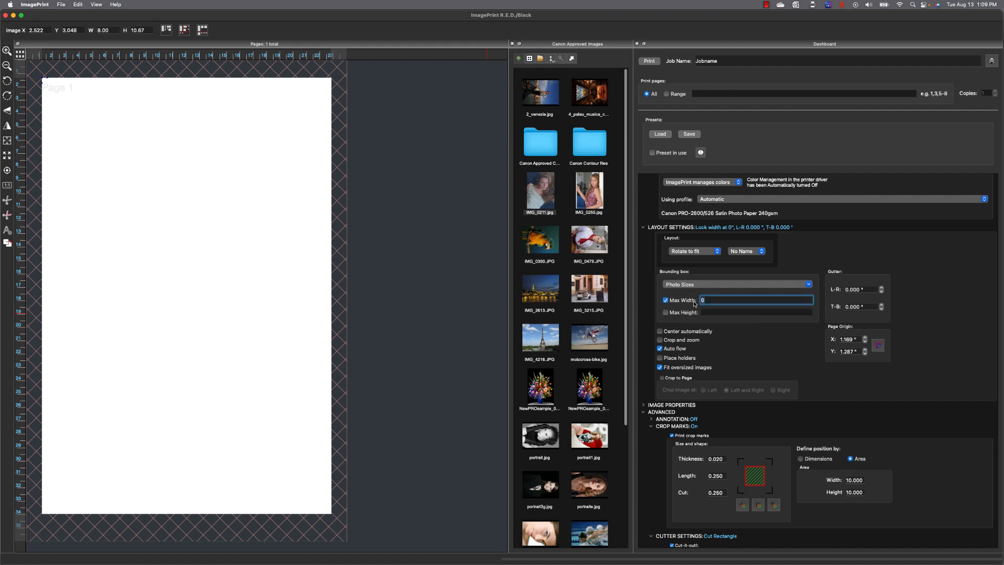
{"action": "key", "text": "BackSpace"}
{"action": "type", "text": "8"}
Set bounding-box Max Height to 8 and switch Fit oversized images off.
{"action": "left_click", "coordinate": [665, 312]}
{"action": "left_click", "coordinate": [707, 313]}
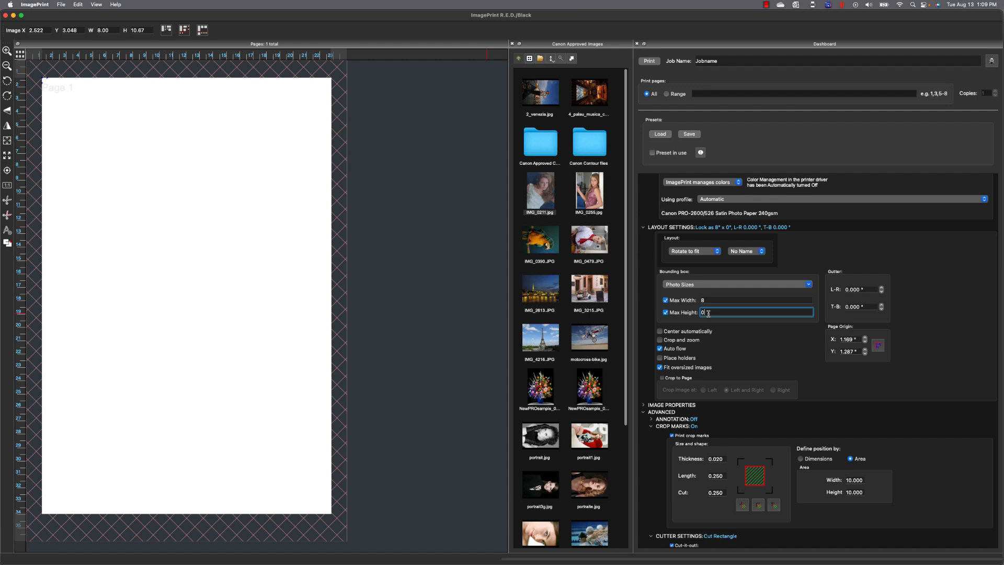
{"action": "key", "text": "BackSpace"}
{"action": "type", "text": "8"}
{"action": "key", "text": "Return"}
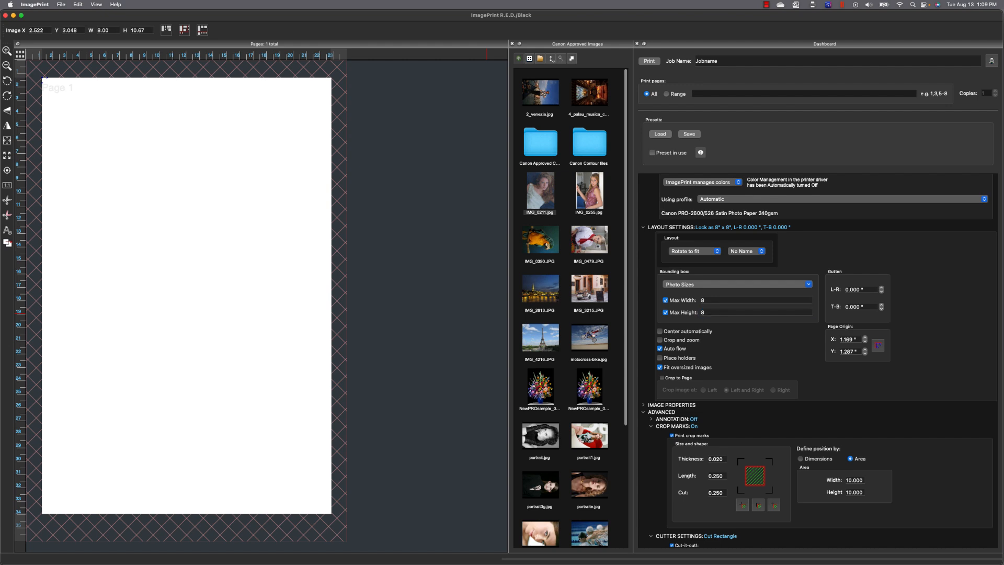
{"action": "left_click", "coordinate": [660, 340]}
{"action": "left_click", "coordinate": [660, 340]}
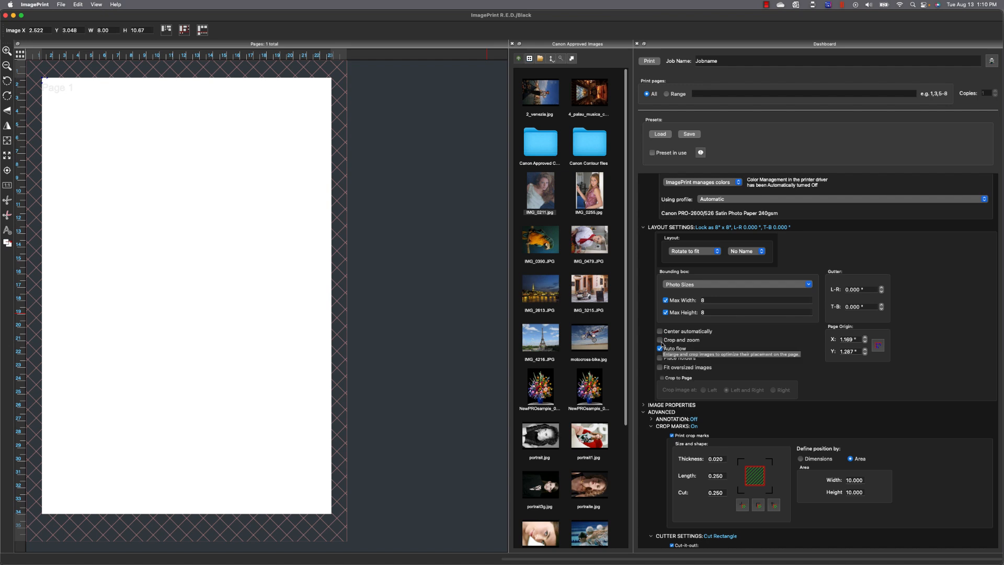
Auto-flow IMG_0211, IMG_0390, IMG_0479, motocross-bike.jpg and the NewPROsample bouquet onto Page 1.
{"action": "double_click", "coordinate": [537, 192]}
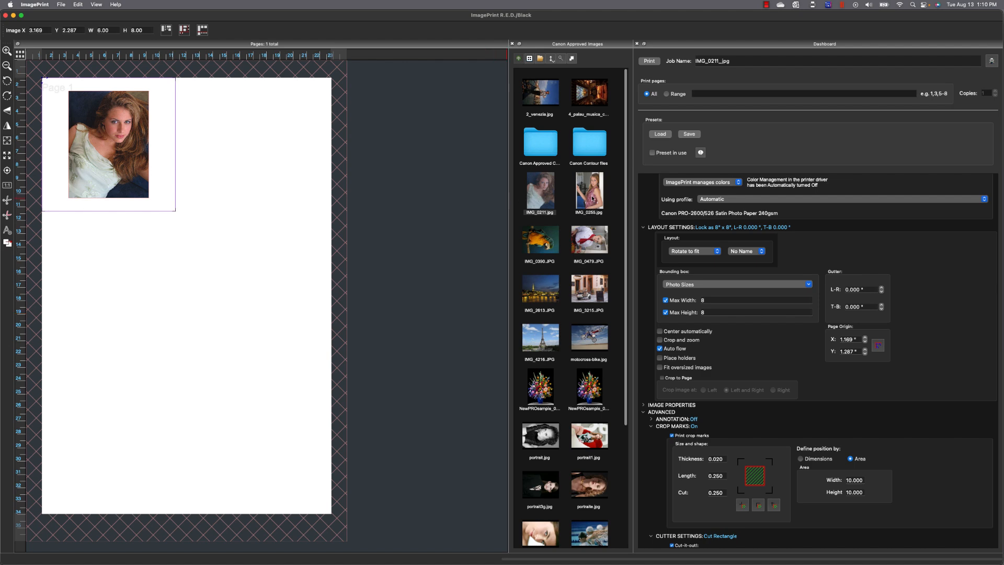
{"action": "double_click", "coordinate": [547, 242]}
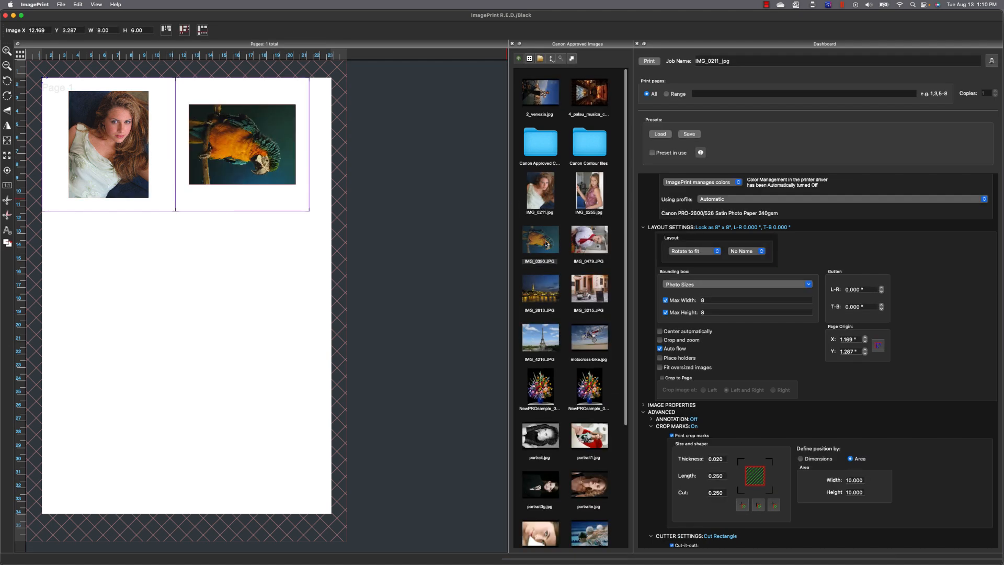
{"action": "double_click", "coordinate": [588, 244]}
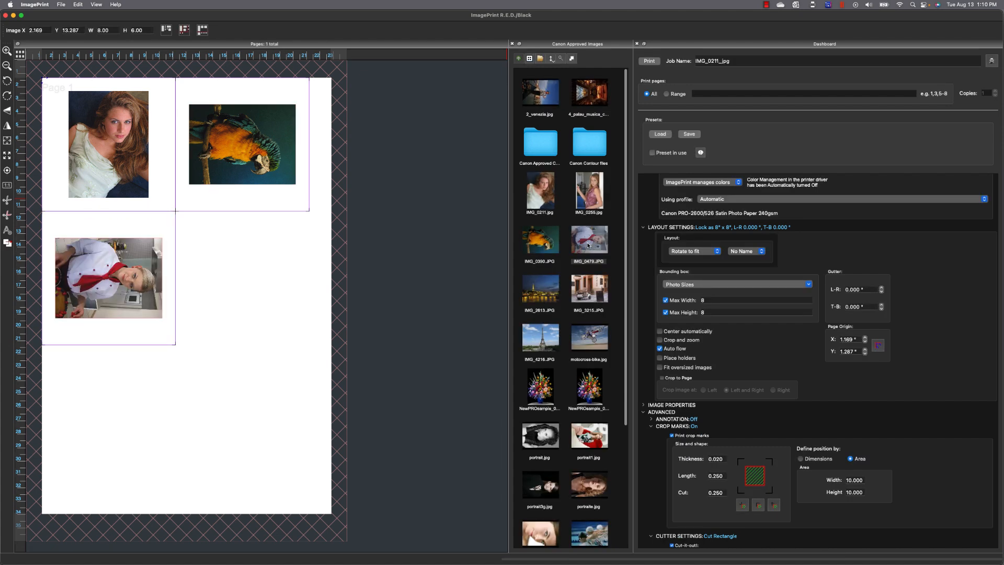
{"action": "double_click", "coordinate": [583, 335]}
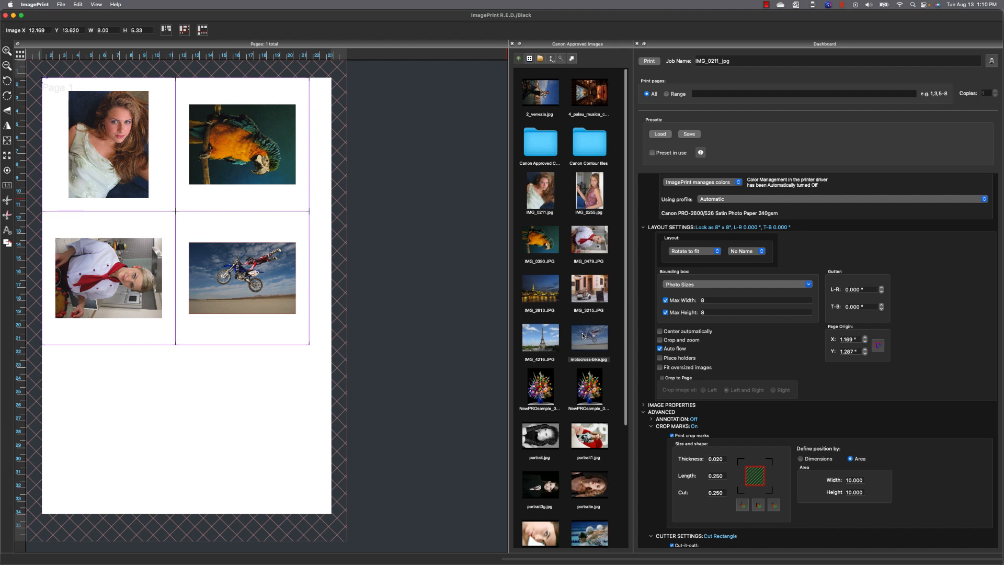
{"action": "double_click", "coordinate": [547, 385]}
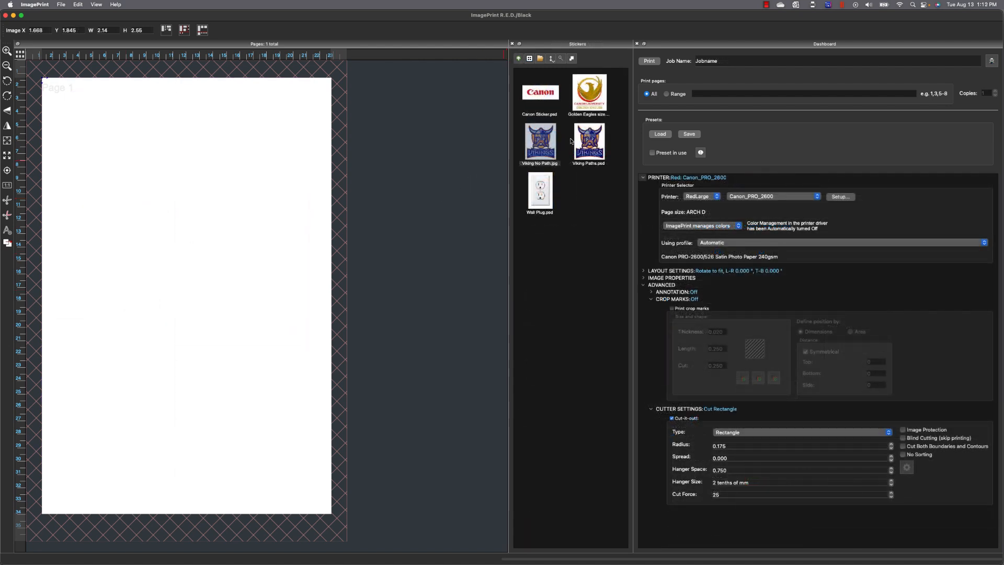
Place Viking No Path.jpg, apply a contour, shrink it to 2.68 × 3.19 and tile it 5 by 8.
{"action": "double_click", "coordinate": [543, 141]}
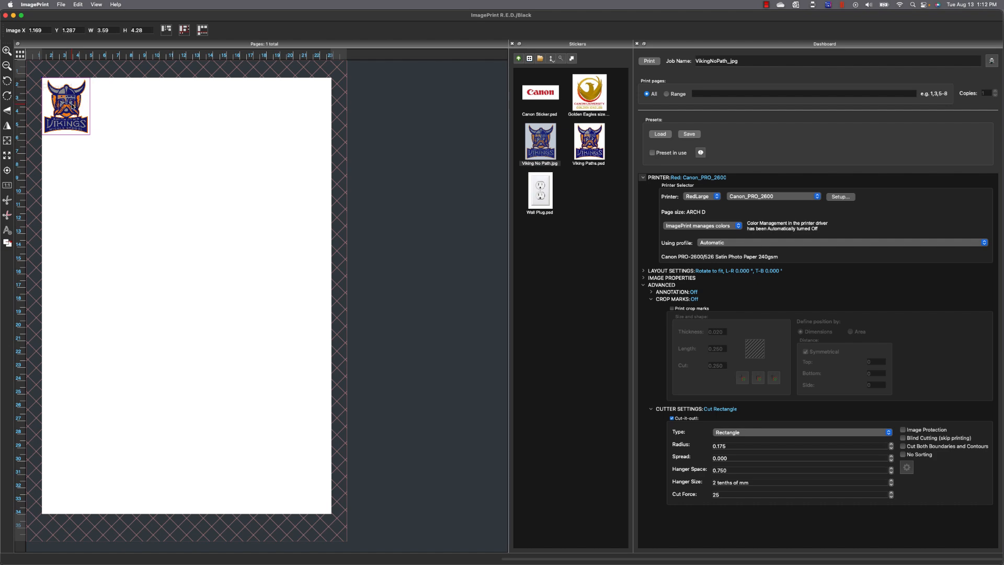
{"action": "right_click", "coordinate": [73, 105]}
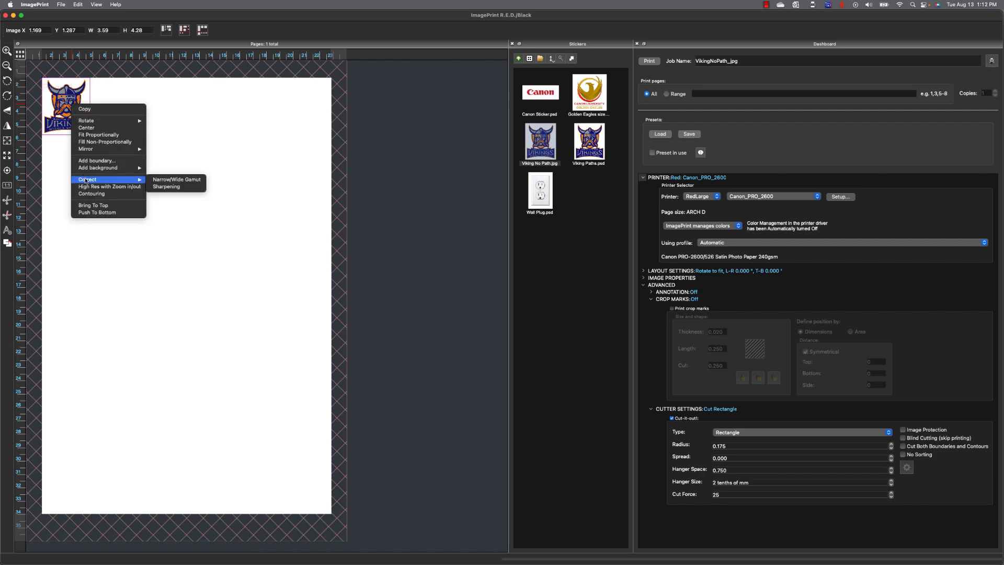
{"action": "left_click", "coordinate": [90, 194]}
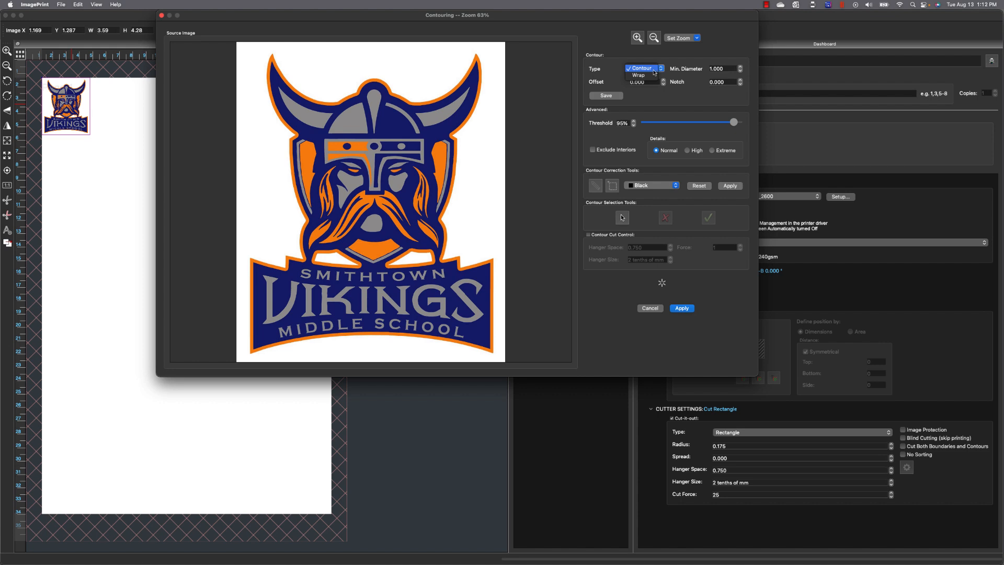
{"action": "left_click", "coordinate": [678, 309]}
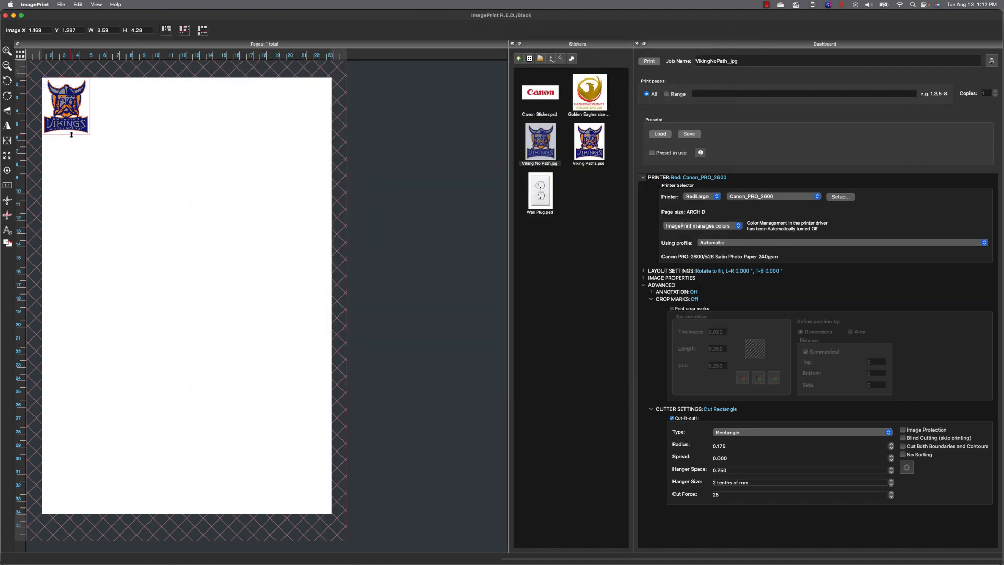
{"action": "left_click_drag", "start_coordinate": [71, 134], "coordinate": [67, 120]}
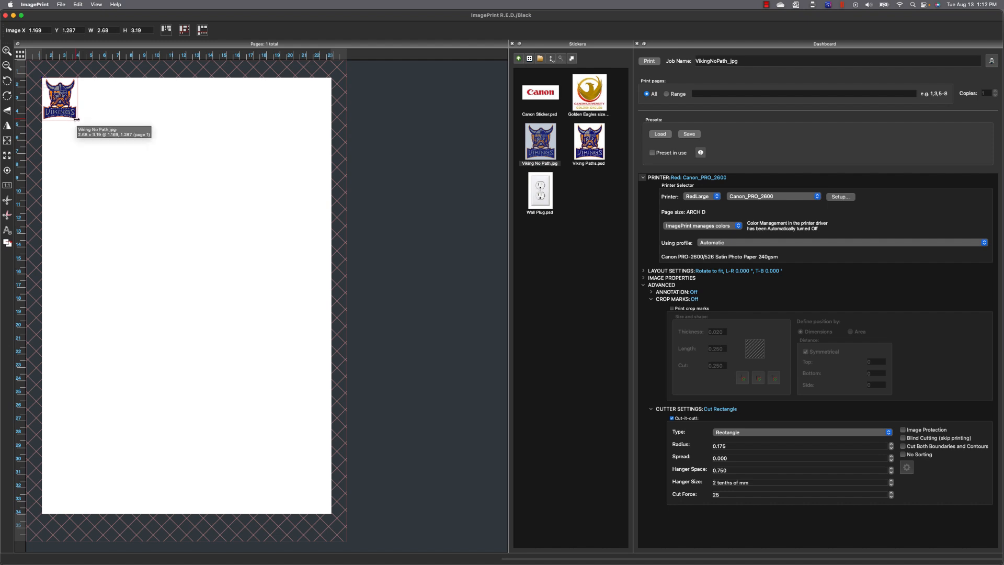
{"action": "left_click_drag", "start_coordinate": [76, 119], "coordinate": [319, 287]}
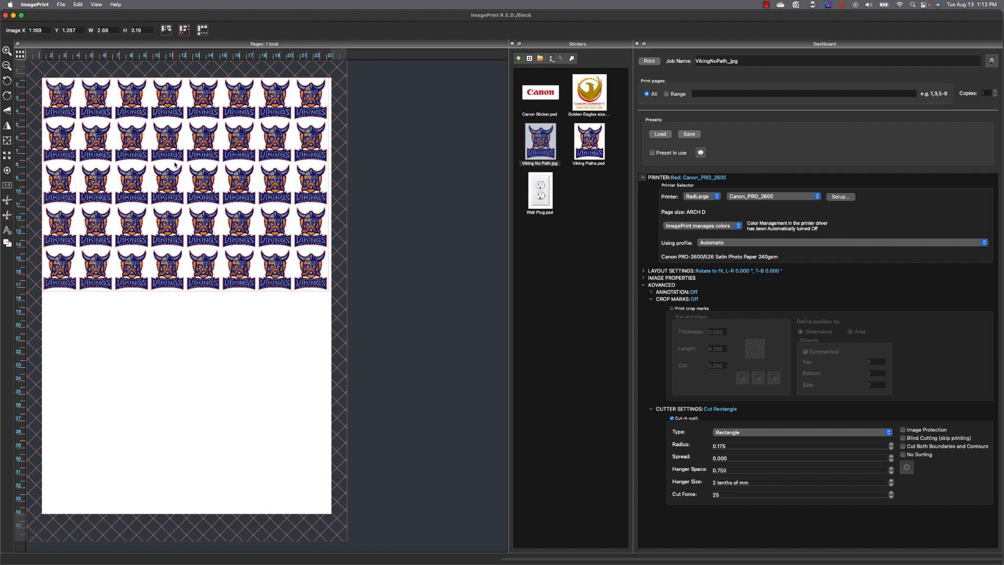
Try Cut Both Boundaries and Contours, turn it off, and reshape Viking tiles to 2 columns by 10 rows.
{"action": "left_click", "coordinate": [902, 446]}
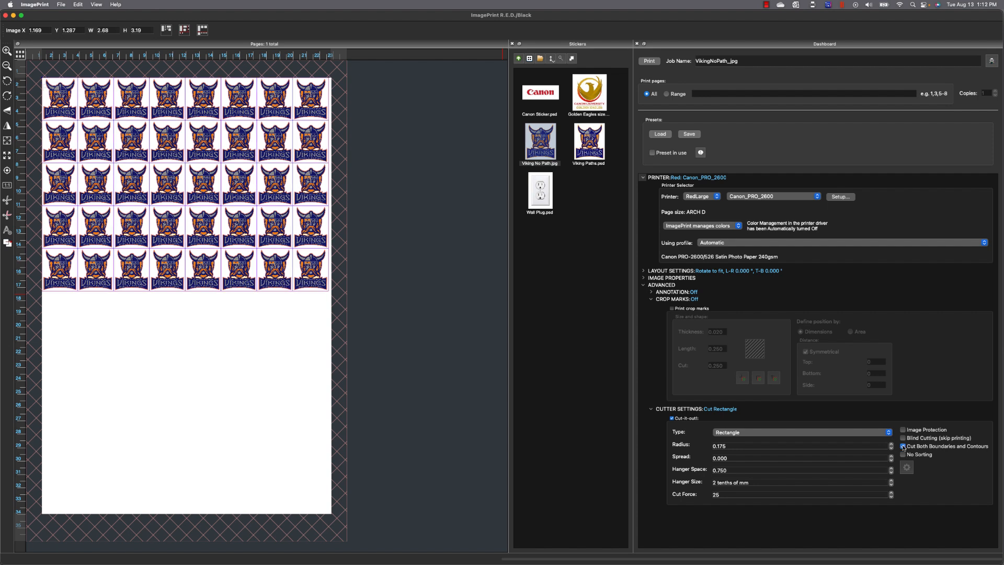
{"action": "left_click", "coordinate": [903, 446]}
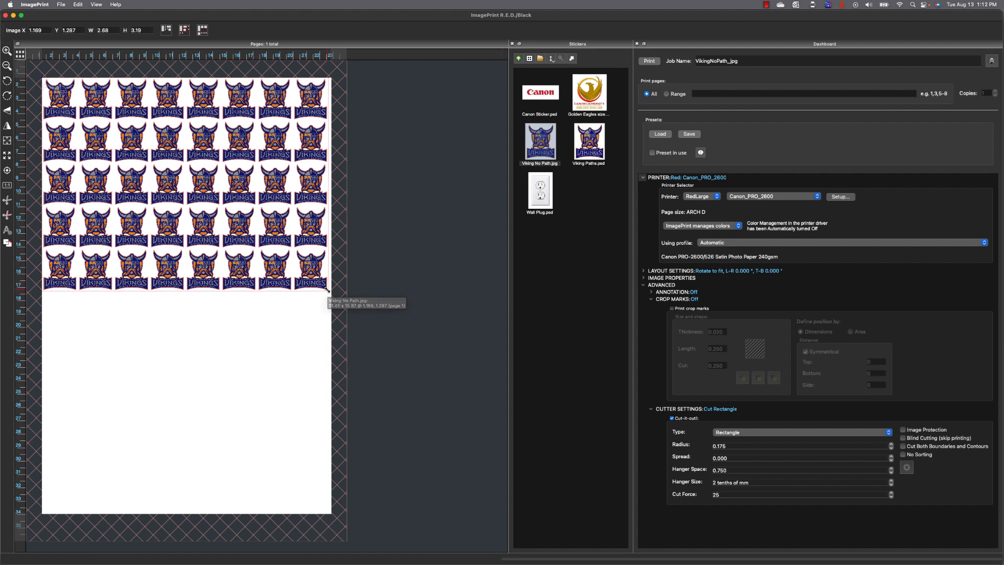
{"action": "left_click_drag", "start_coordinate": [328, 288], "coordinate": [112, 503]}
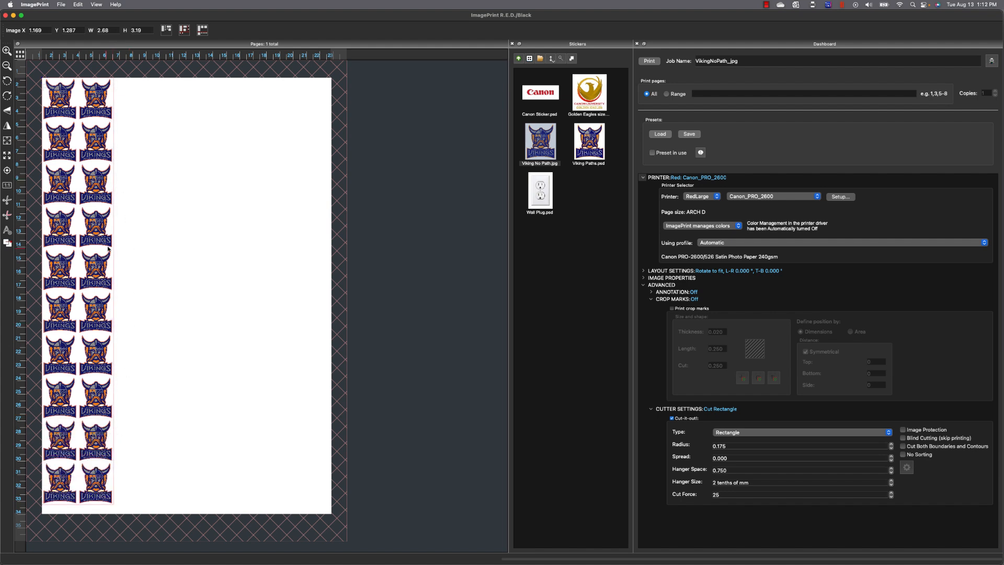
Check Print crop marks, positioned by dimensions with symmetrical distances around the sticker grid.
{"action": "left_click", "coordinate": [672, 309]}
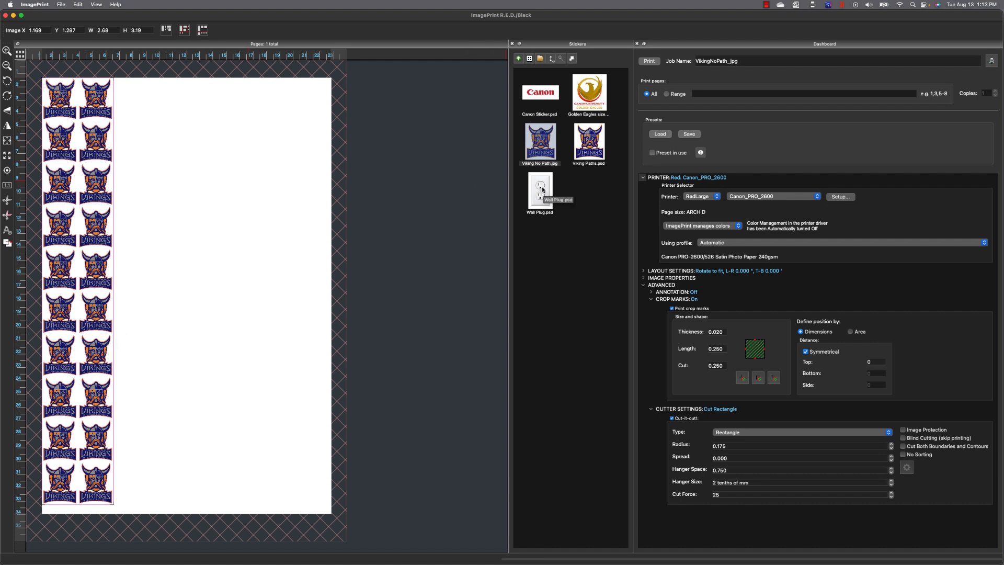
Tile Wall Plug.psd beside the Vikings, level with their top, into four columns of nine rows.
{"action": "left_click_drag", "start_coordinate": [542, 190], "coordinate": [261, 181]}
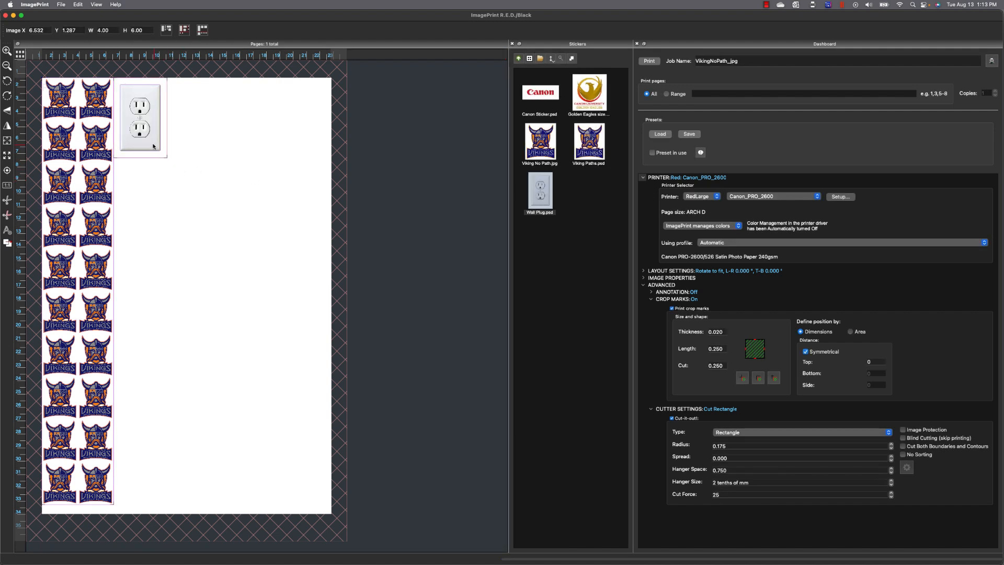
{"action": "left_click_drag", "start_coordinate": [144, 139], "coordinate": [146, 486]}
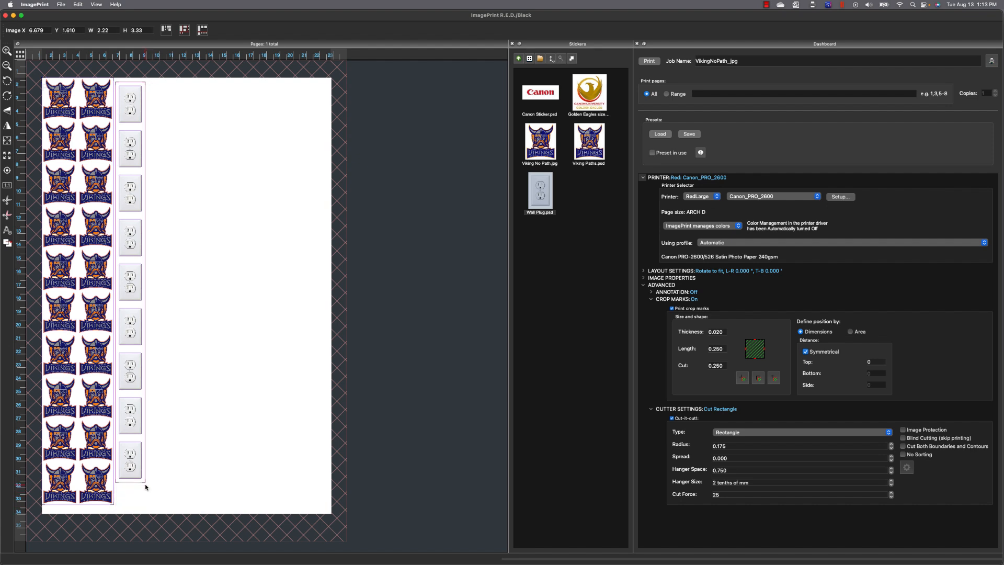
{"action": "left_click_drag", "start_coordinate": [132, 109], "coordinate": [131, 105]}
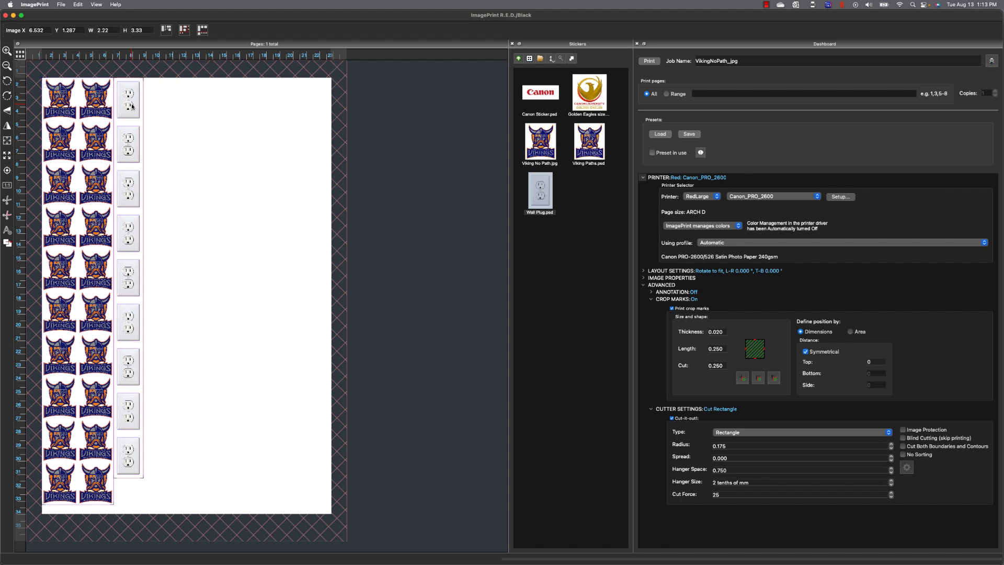
{"action": "key", "text": "super+v"}
{"action": "key", "text": "super+v"}
{"action": "key", "text": "super+v"}
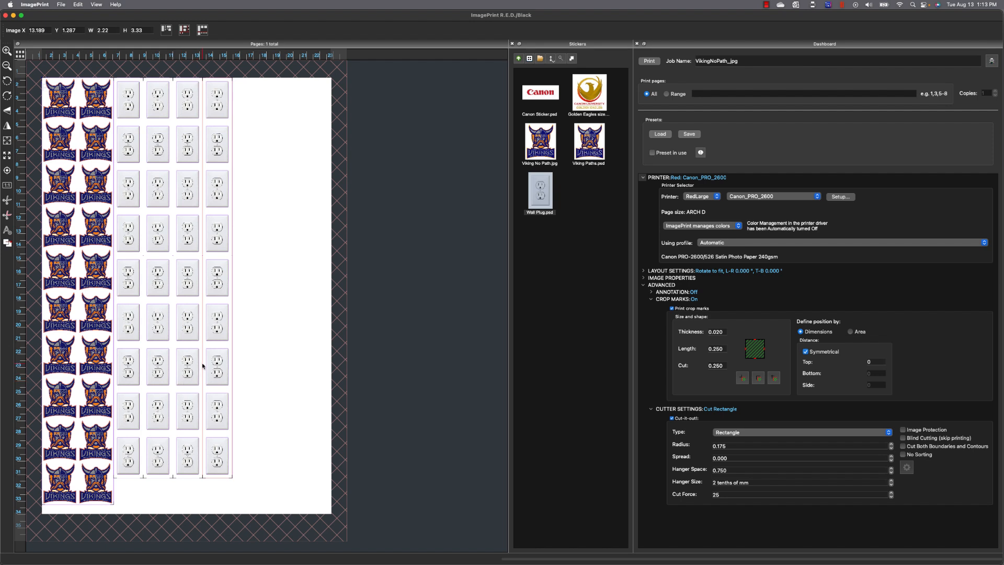
Delete all Viking and wall plug sticker regions and uncheck Print crop marks.
{"action": "left_click", "coordinate": [8, 215]}
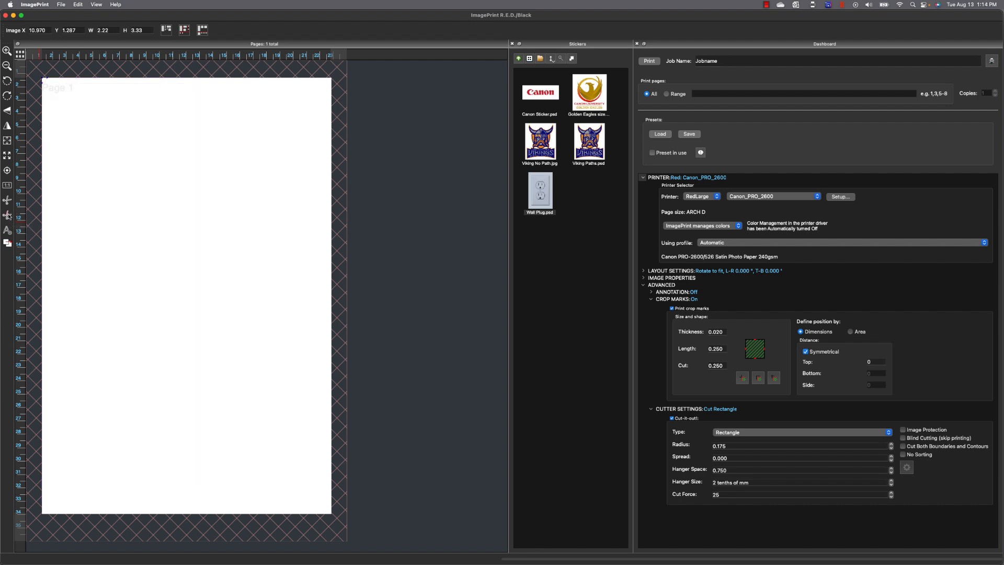
{"action": "left_click", "coordinate": [672, 309]}
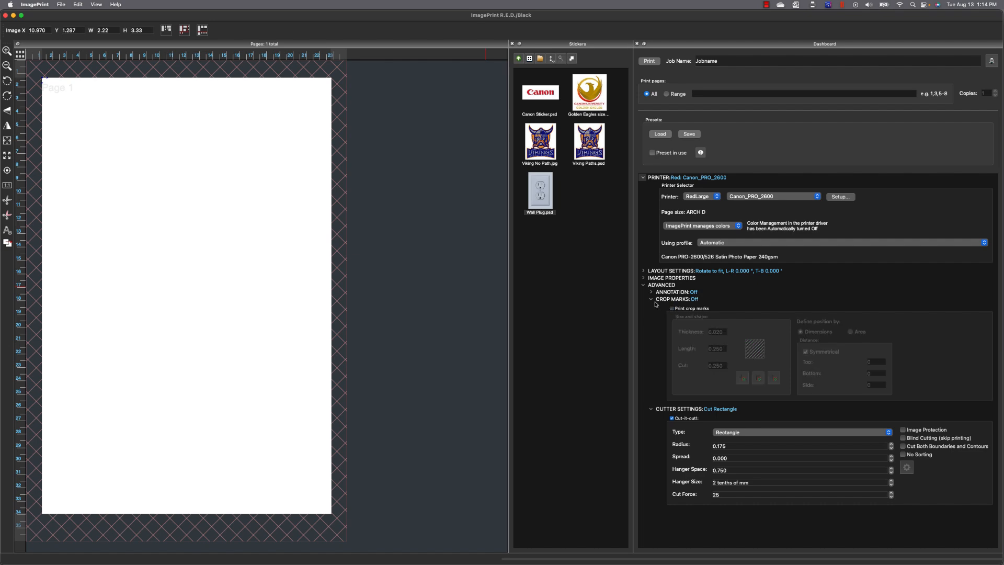